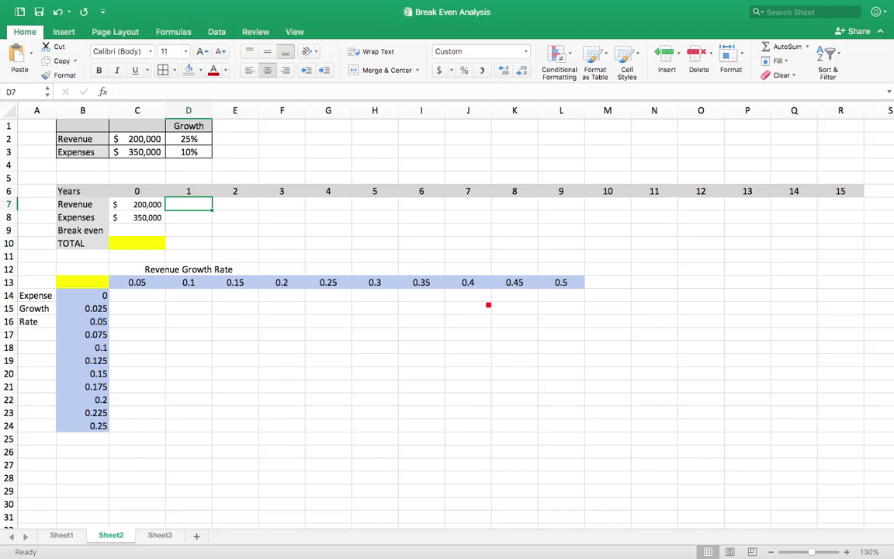
left_click(137, 142)
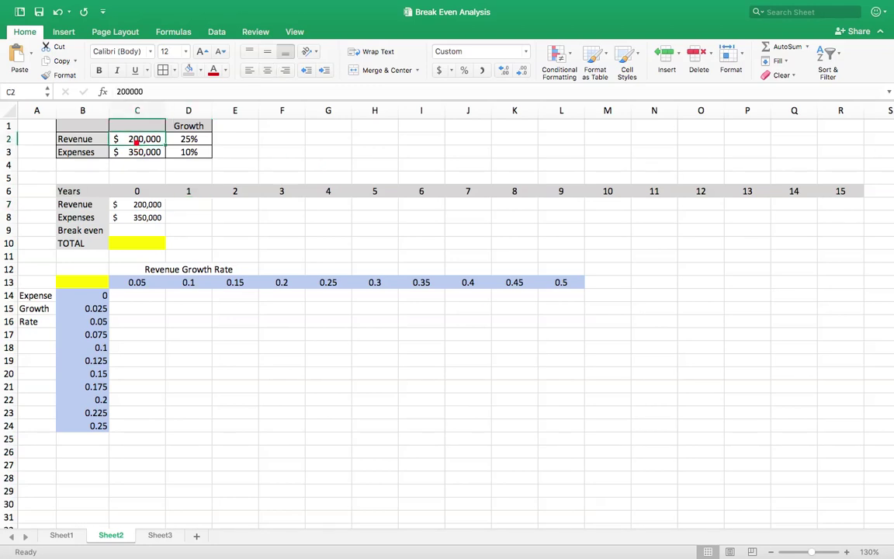
key("Return")
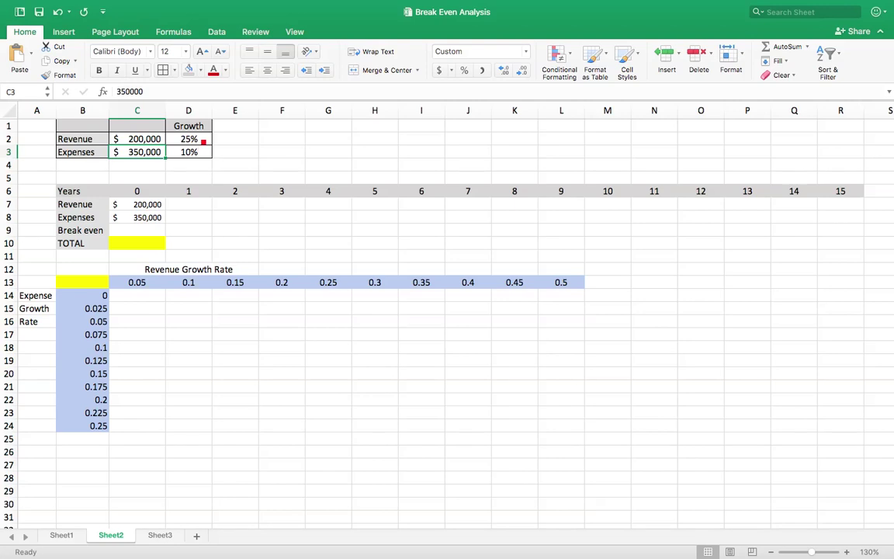
left_click(203, 141)
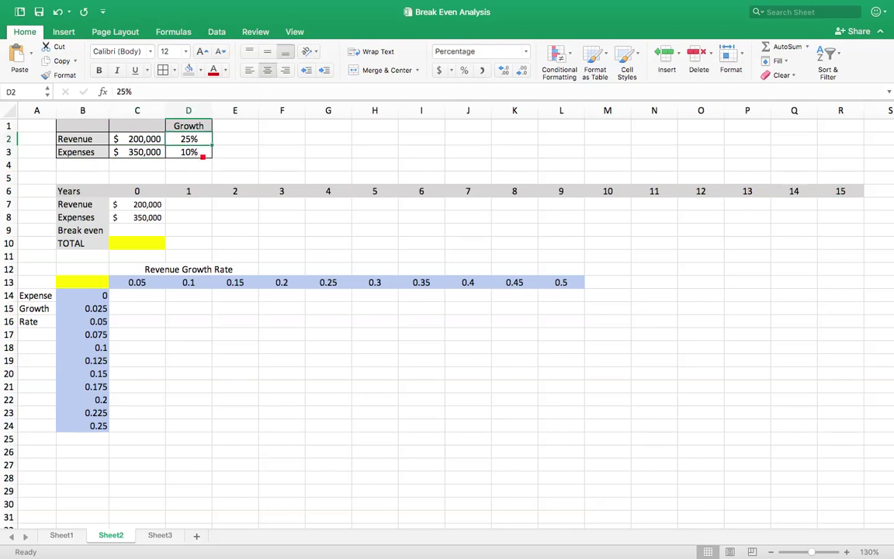
left_click(203, 157)
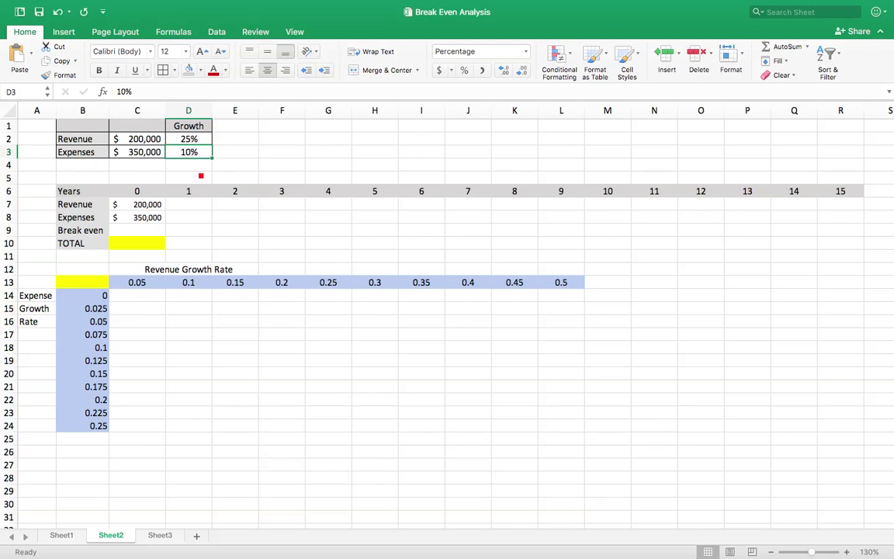
- Enter the year 1 revenue formula =C7*(1+D2) in cell D7
left_click(193, 204)
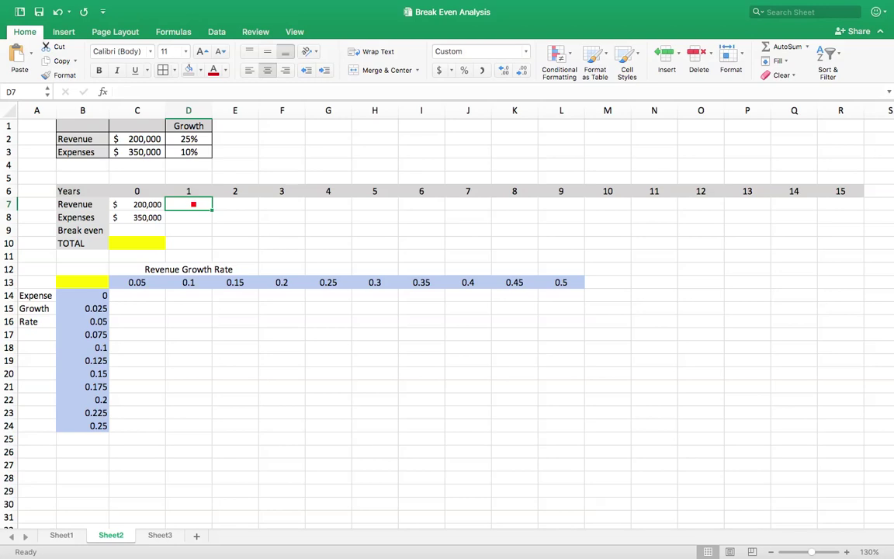
type("=")
left_click(156, 206)
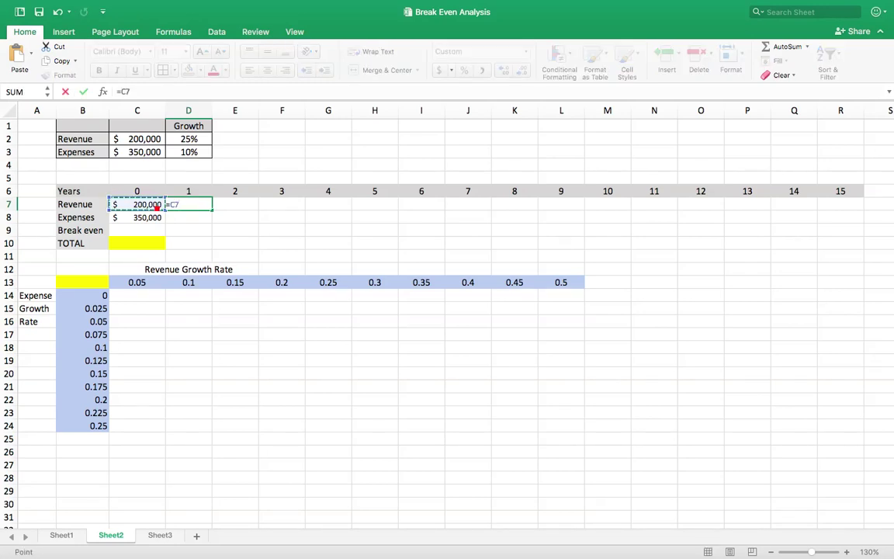
type("*(1+")
left_click(189, 141)
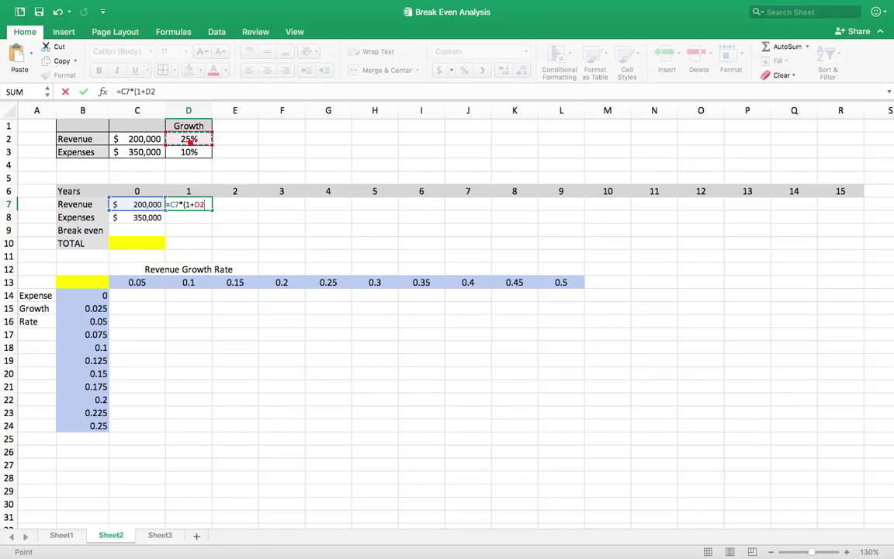
type(")")
key("Return")
- Make the growth rate reference in the D7 revenue formula absolute, giving =C7*(1+$D$2)
left_click(191, 204)
double_click(196, 205)
left_click_drag(195, 205, 204, 206)
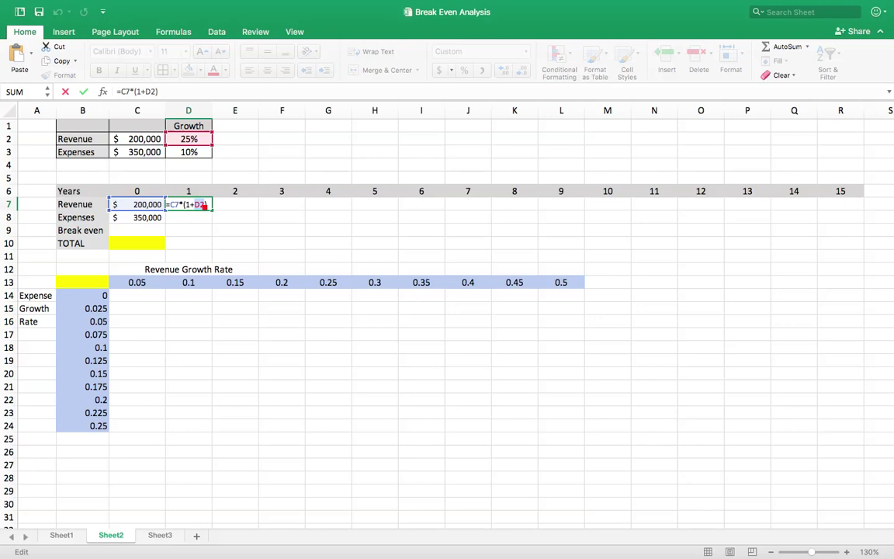
key("F4")
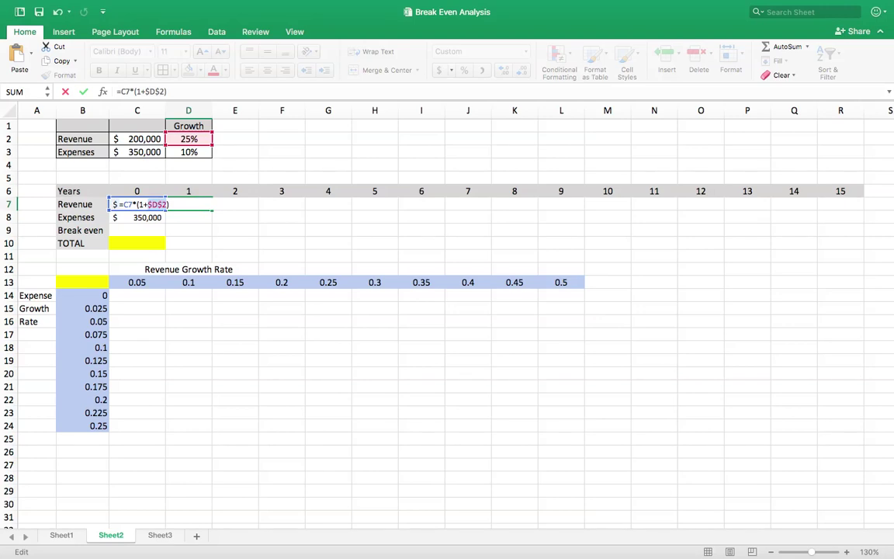
key("Return")
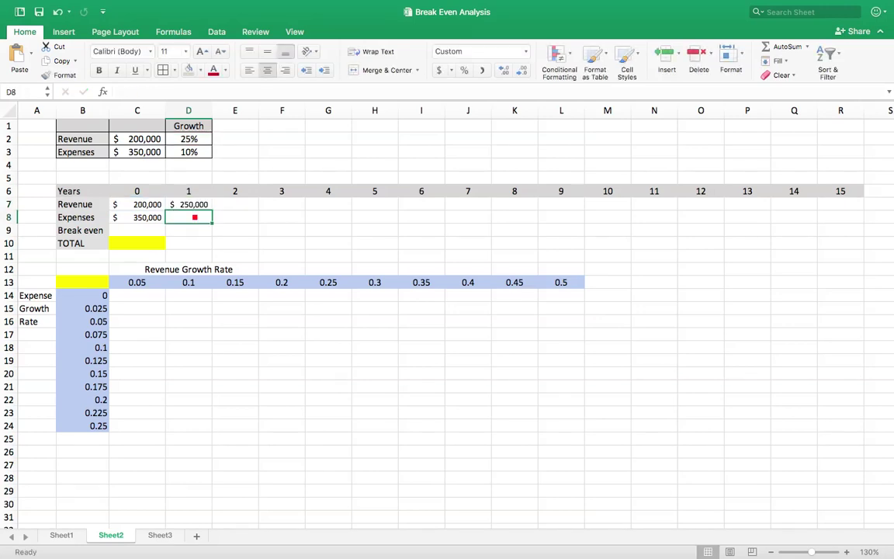
- Enter the year 1 expenses formula =C8*(1+D3) in cell D8
type("=")
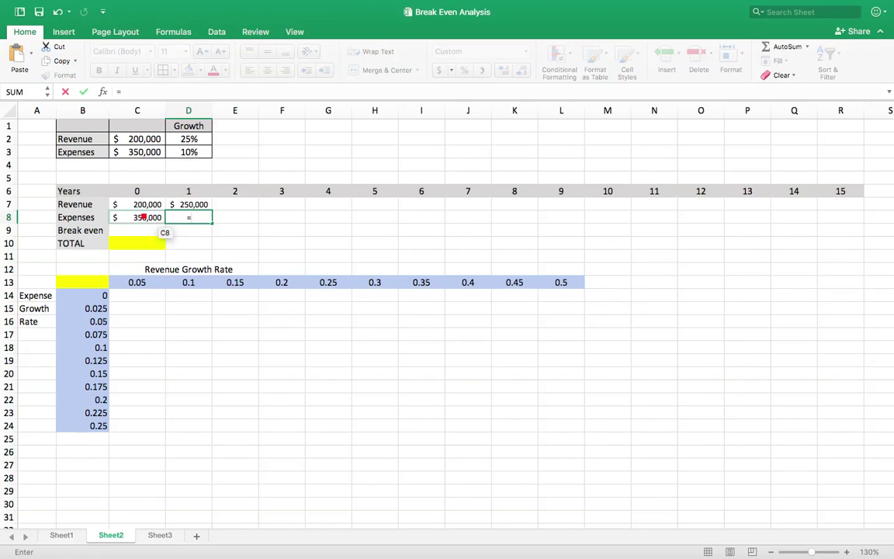
left_click(143, 218)
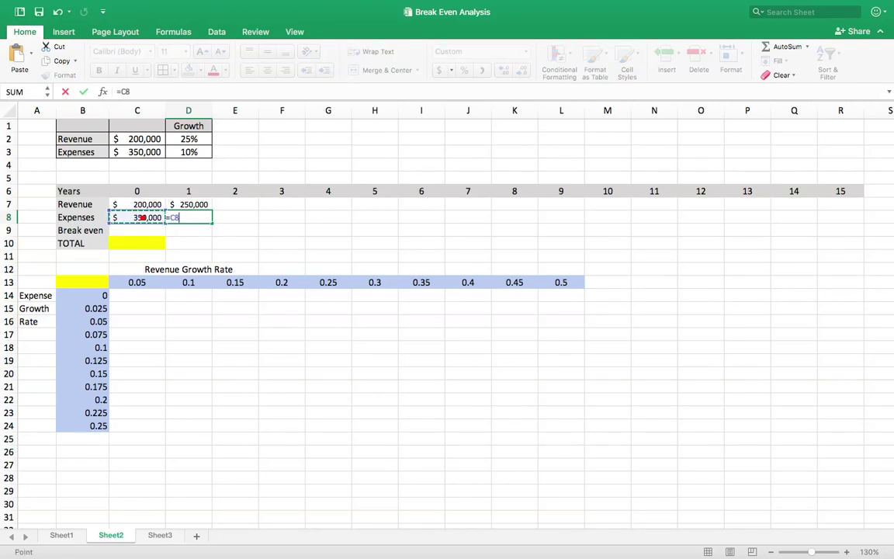
type("*(1+")
left_click(182, 152)
type(")")
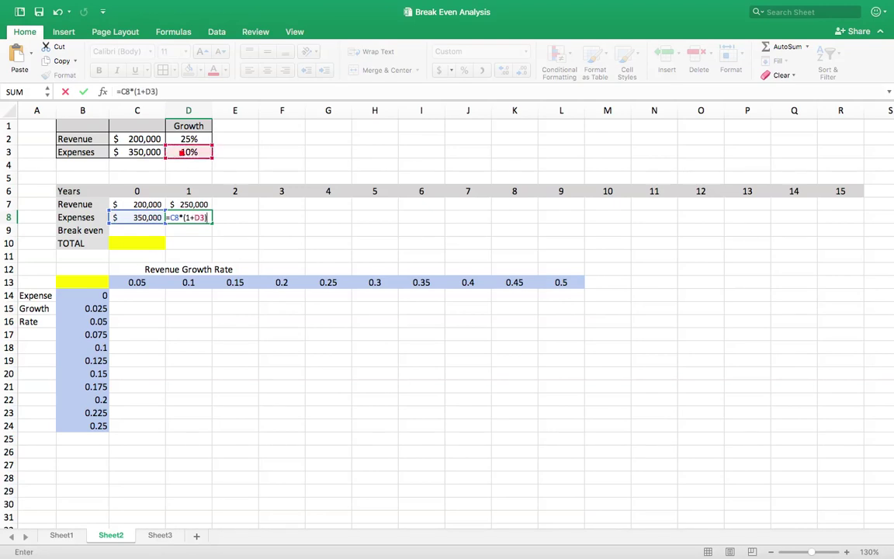
key("Return")
- Make the D3 growth rate reference in the D8 expenses formula absolute
left_click(196, 220)
double_click(199, 220)
key("super+t")
key("Return")
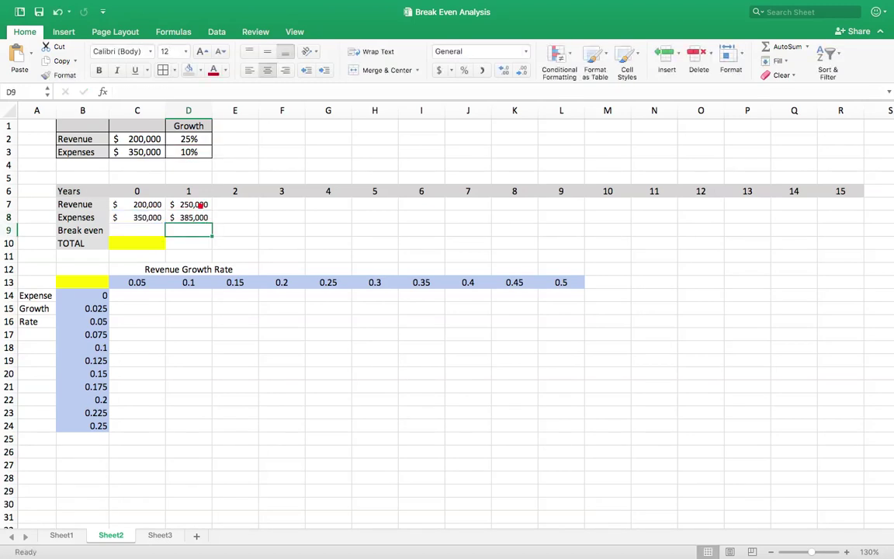
- Fill the revenue and expenses formulas in D7:D8 across to year 15 in column R
left_click_drag(200, 204, 852, 238)
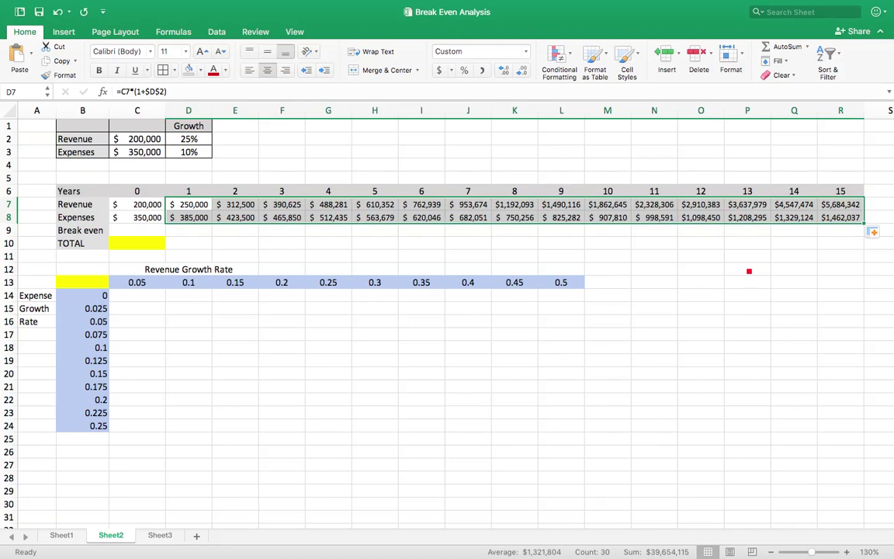
left_click(729, 332)
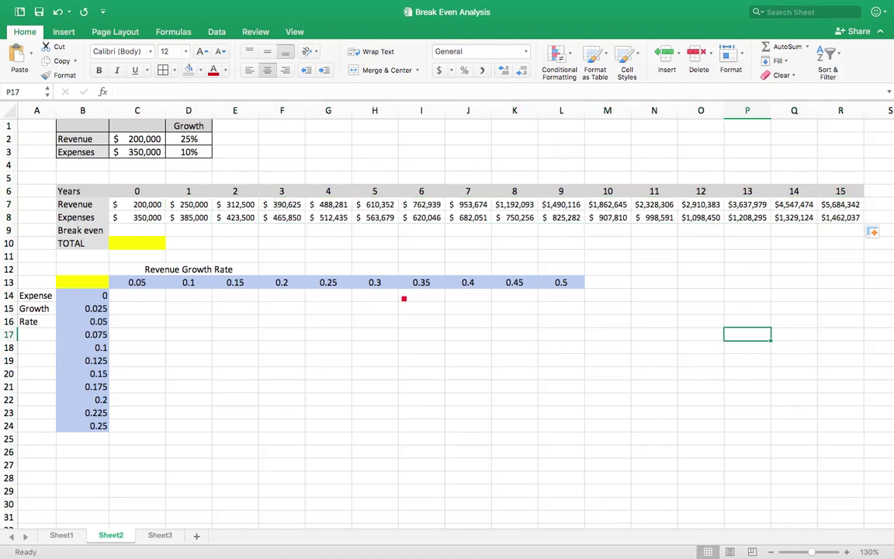
- Start the year 1 break-even formula in D9 as an IF with an AND test of D7>D8 and C7<C8
left_click(200, 232)
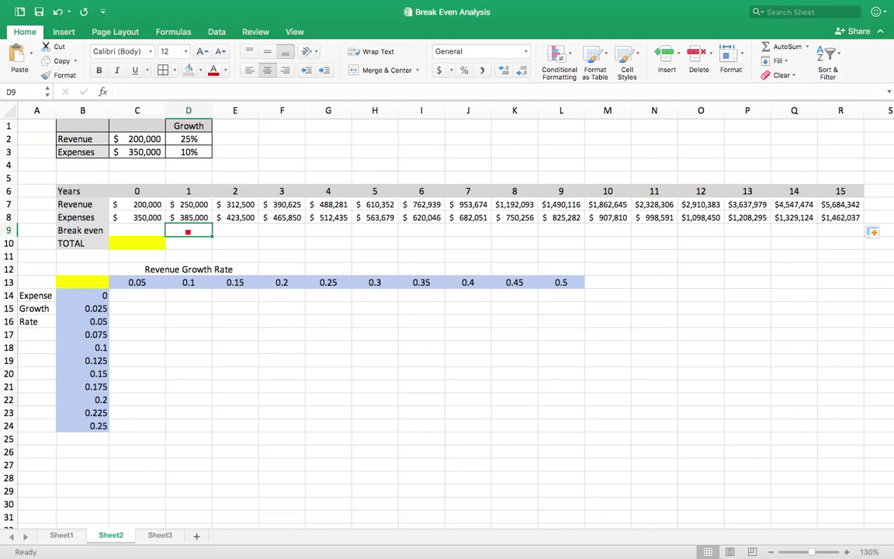
type("=if")
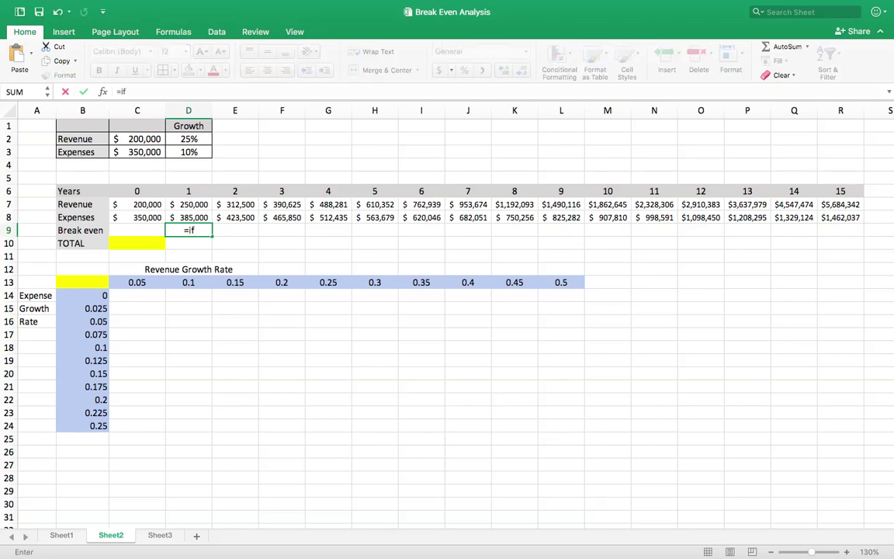
type("(and")
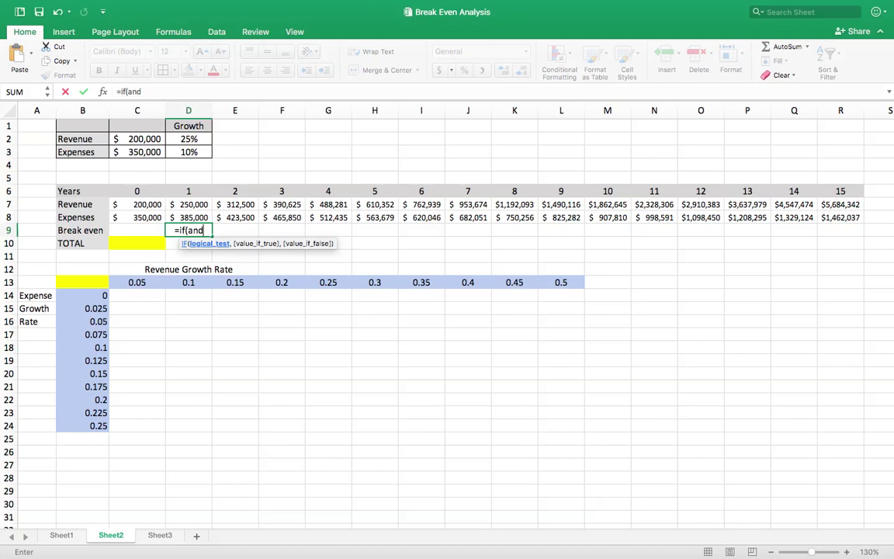
type("(")
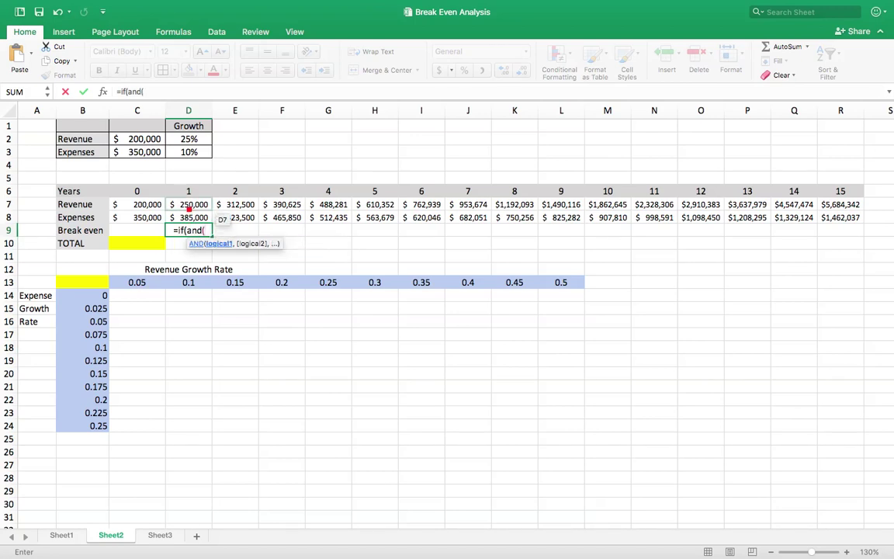
left_click(188, 208)
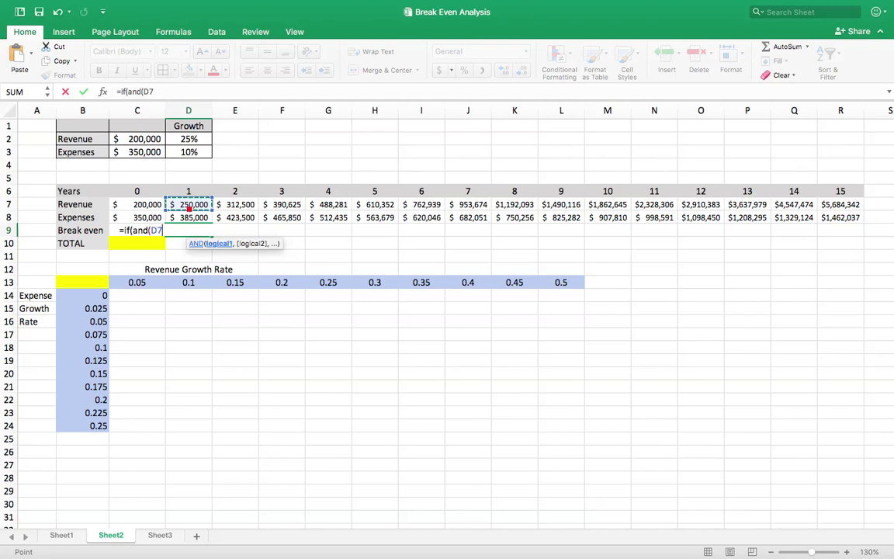
type(">")
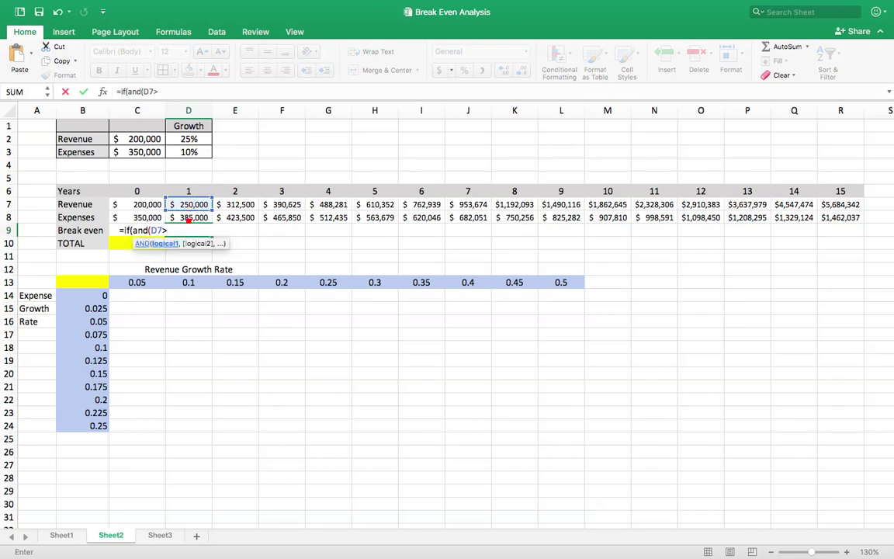
left_click(189, 221)
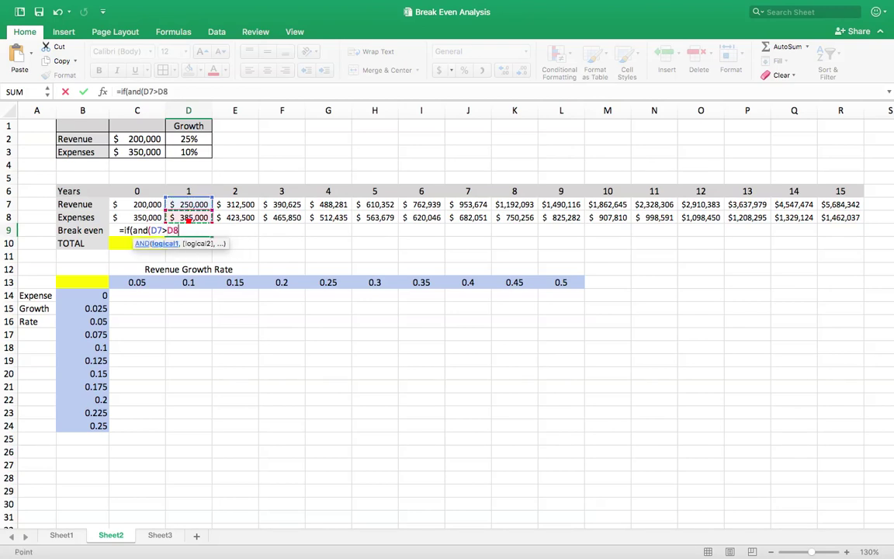
type(",")
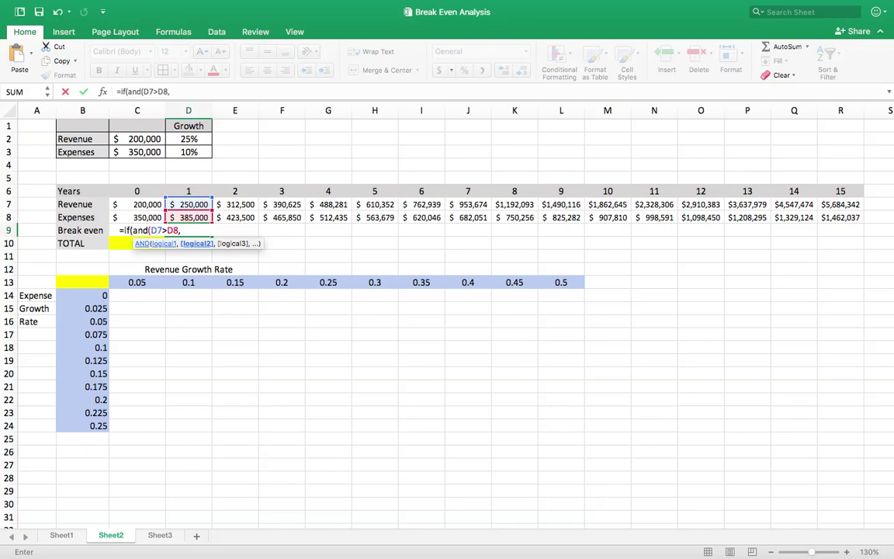
left_click(146, 204)
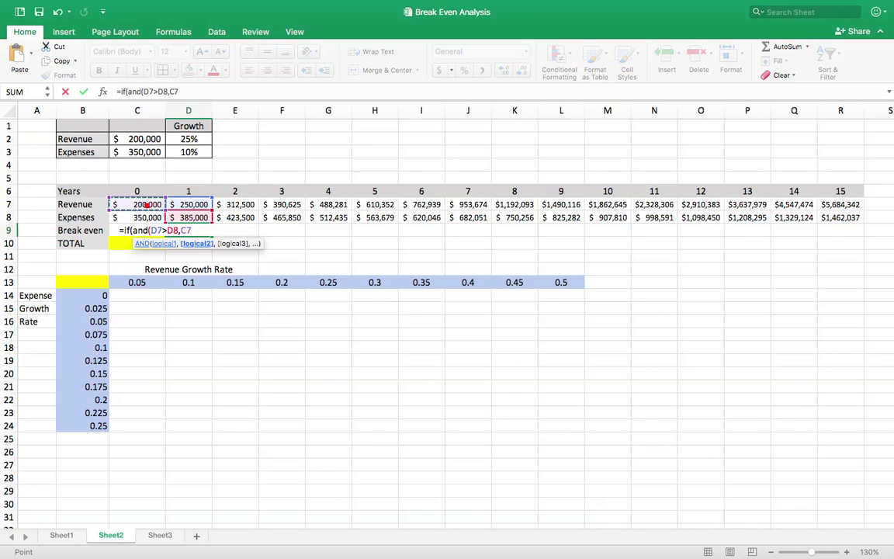
type("<")
left_click(143, 218)
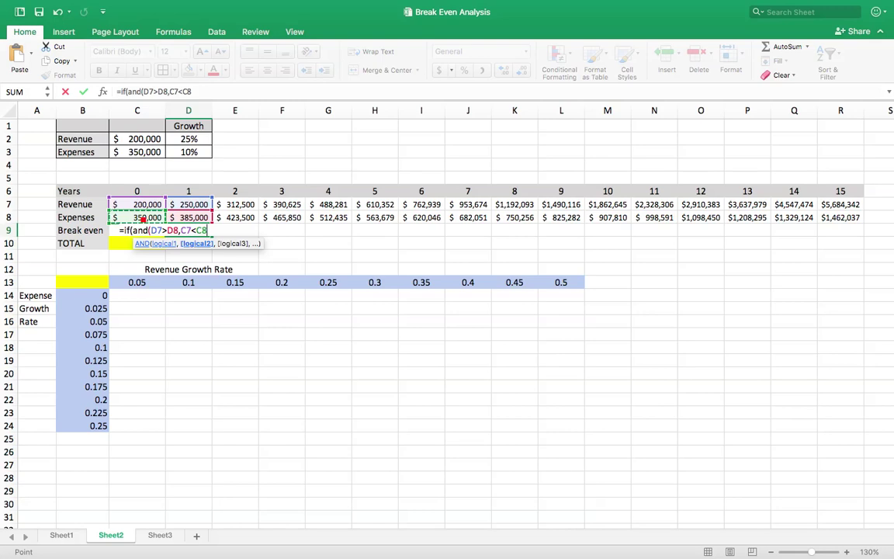
- Add year cell D6 and 0 as the IF results in the D9 formula and try to commit it
type(",")
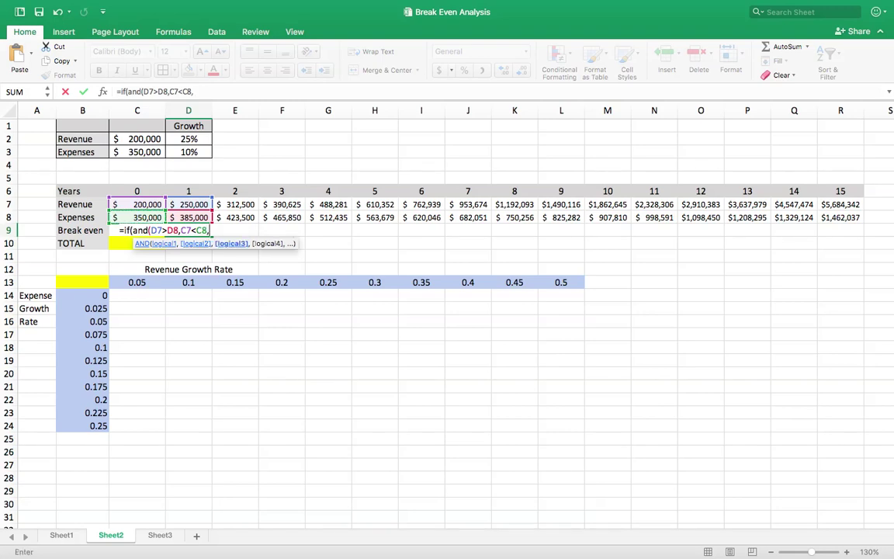
left_click(189, 191)
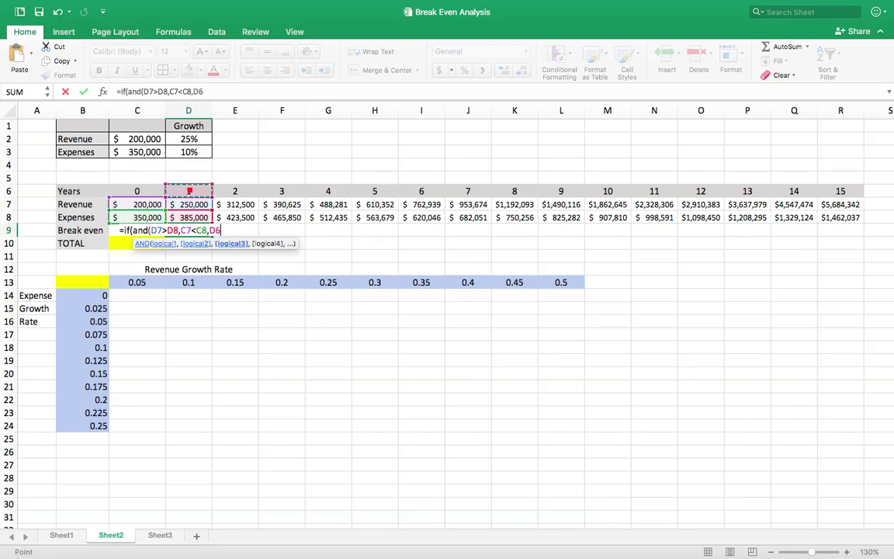
type(",")
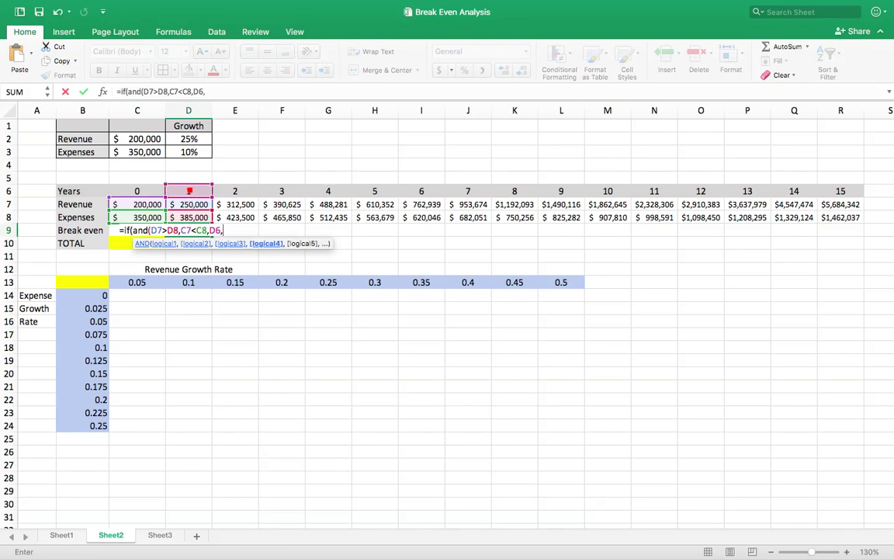
type("0)")
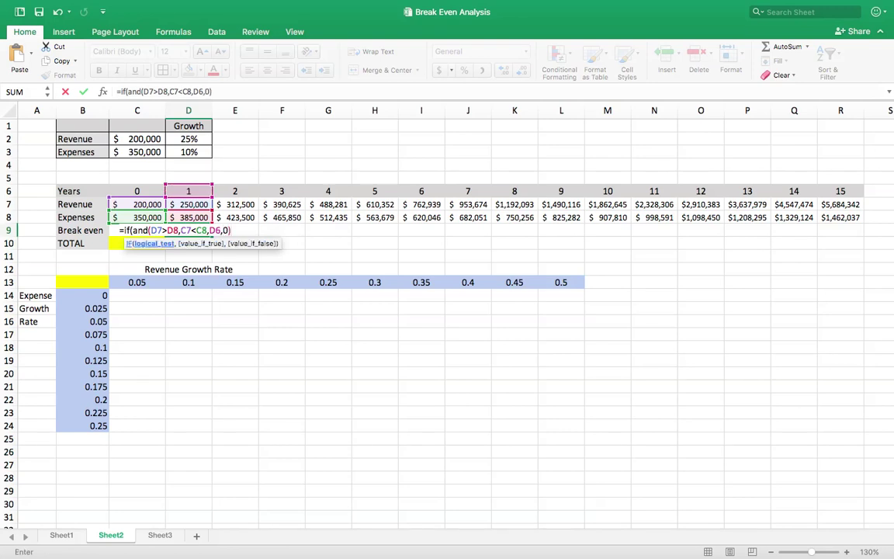
key("Return")
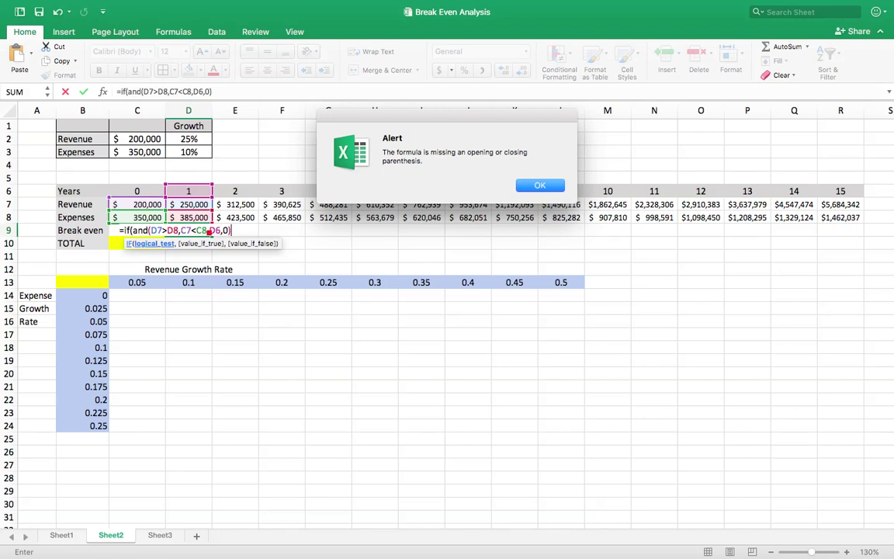
- Correct the D9 formula by closing the AND test after C8, giving =IF(AND(D7>D8,C7<C8),D6,0)
key("Return")
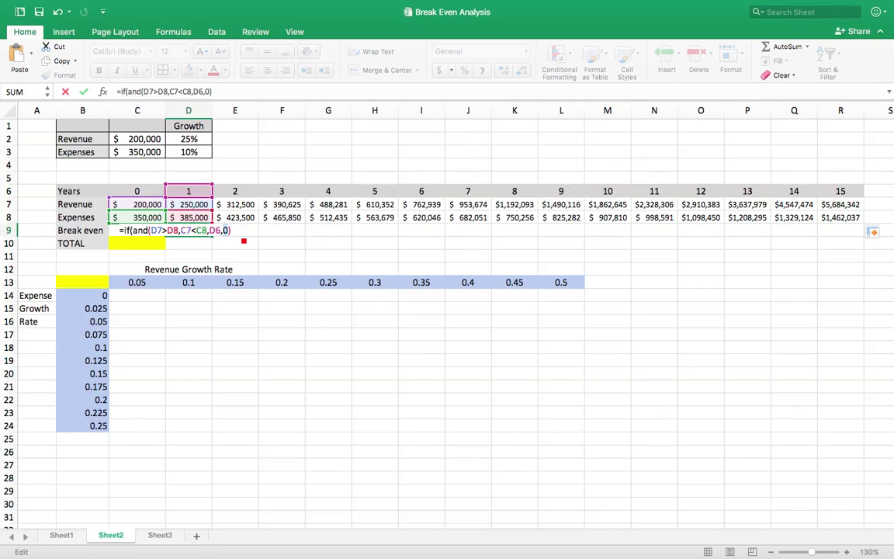
left_click(210, 231)
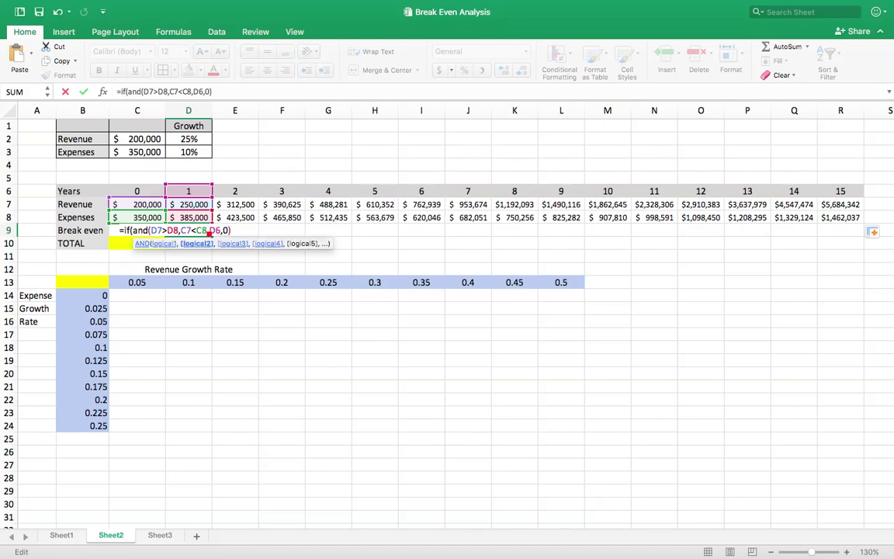
type(")")
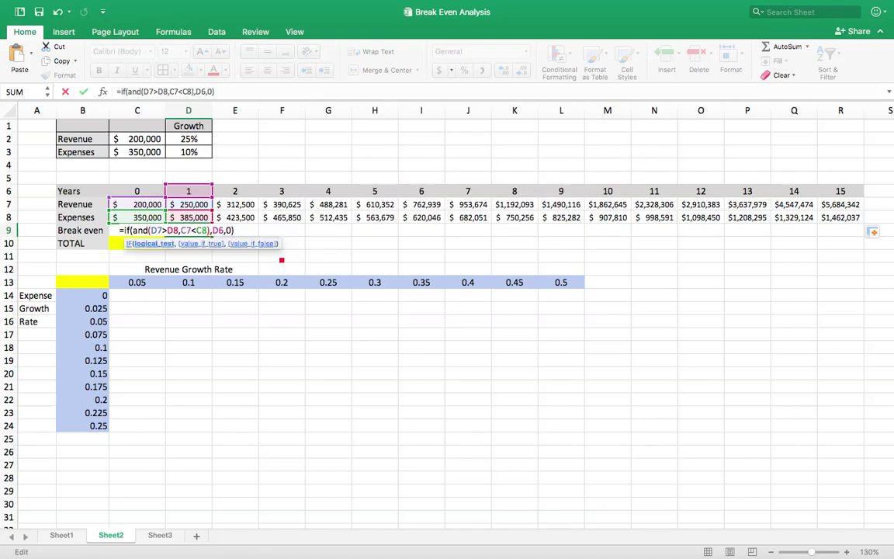
key("Return")
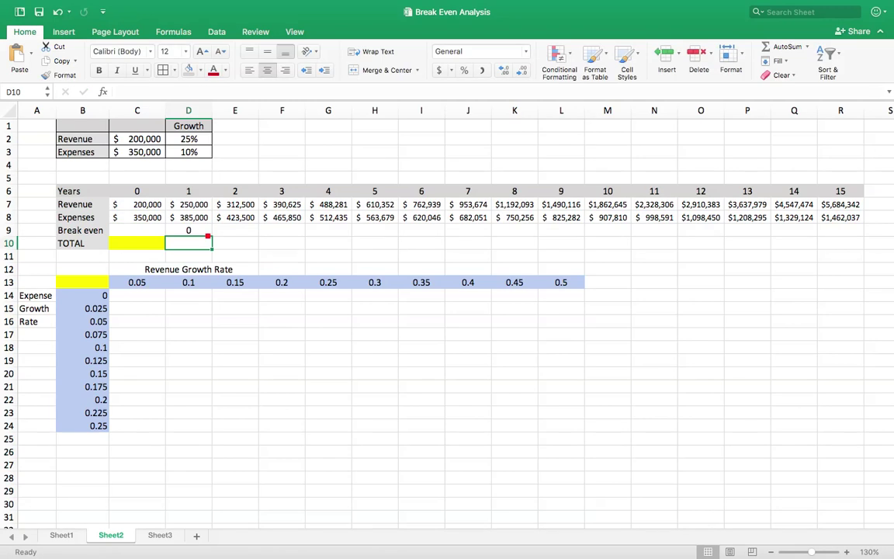
- Fill the break-even formula in D9 across to year 15 in column R and check the year 5 and year 6 cells
left_click(208, 235)
left_click_drag(208, 235, 845, 235)
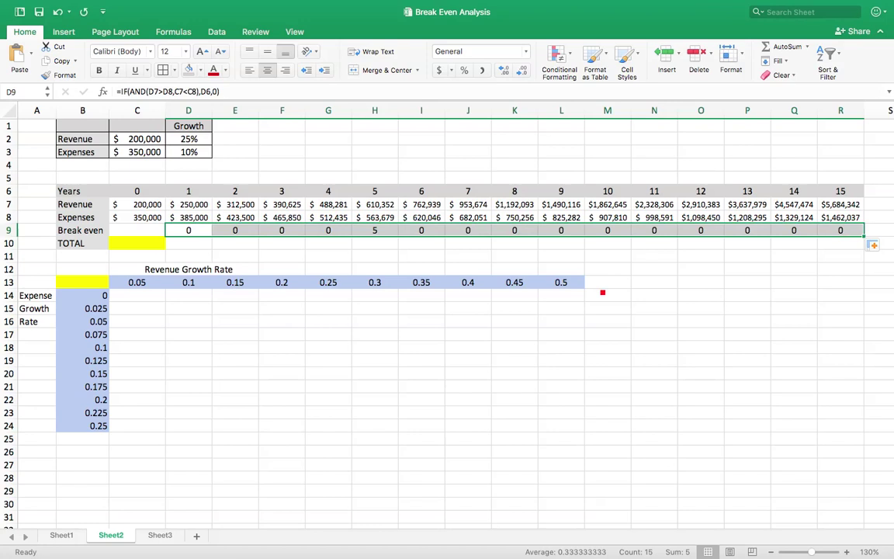
left_click(374, 231)
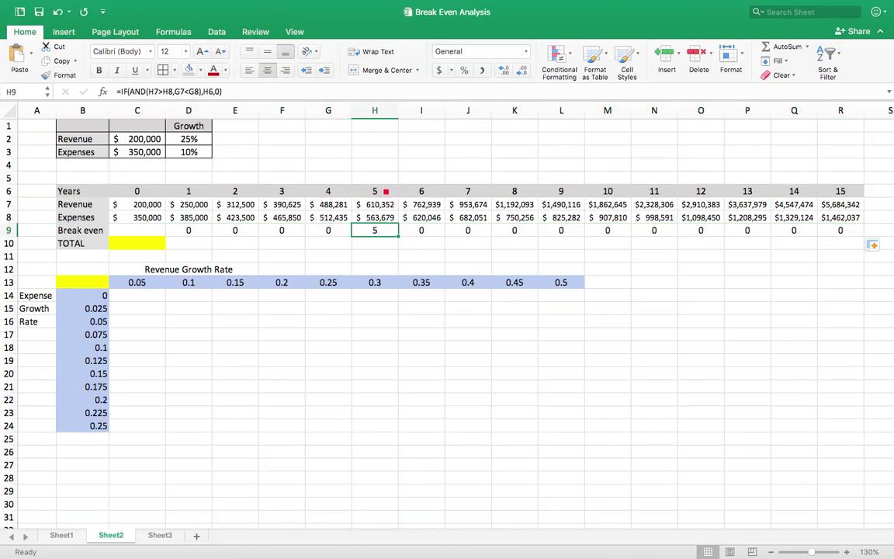
left_click(381, 205)
left_click(382, 218)
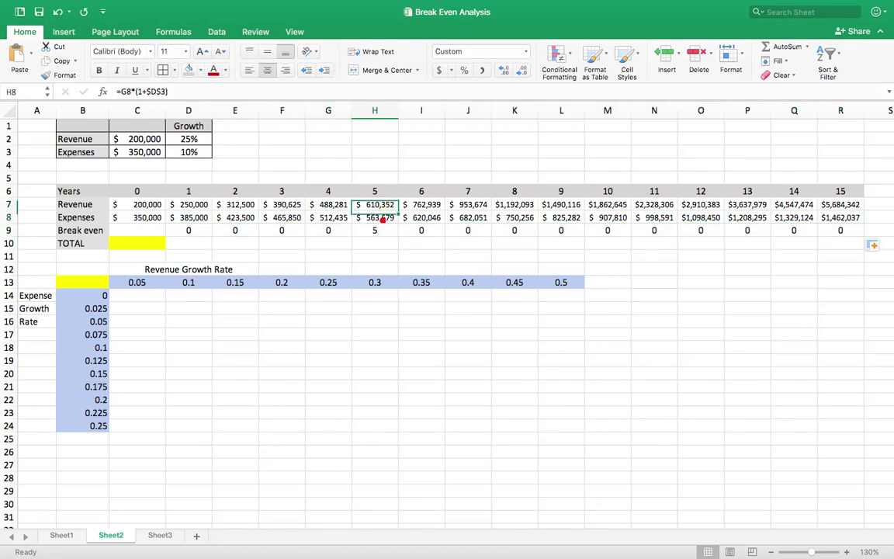
left_click(376, 229)
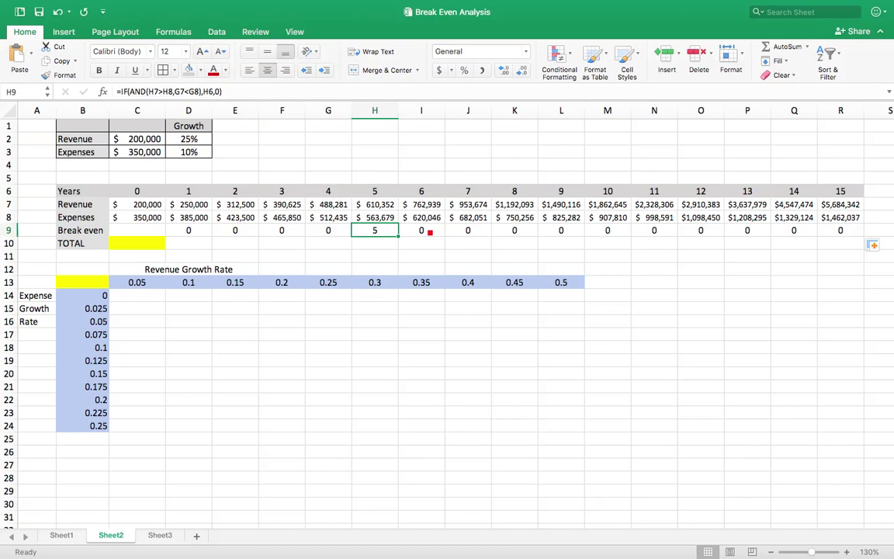
left_click(427, 231)
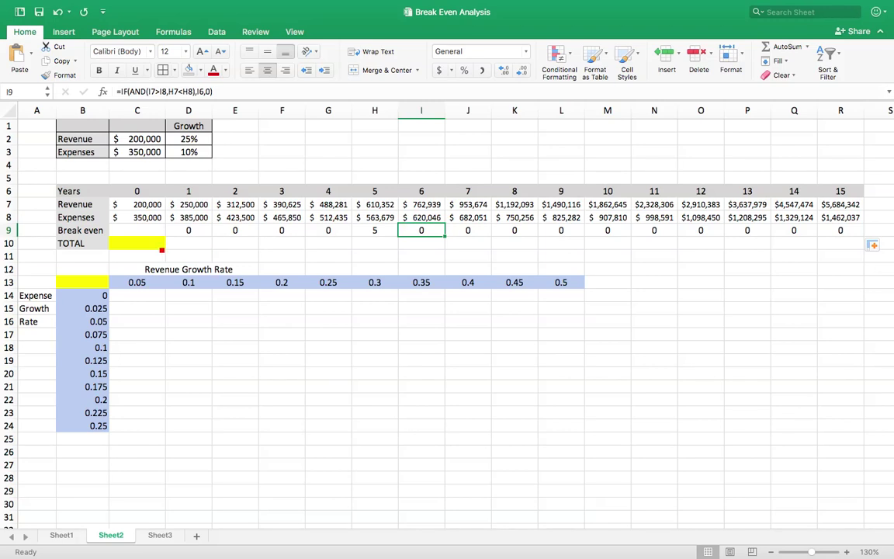
- Enter the formula =IF(SUM(D9:R9)>0,SUM(D9:R9),"-") in the TOTAL cell C10
left_click(160, 246)
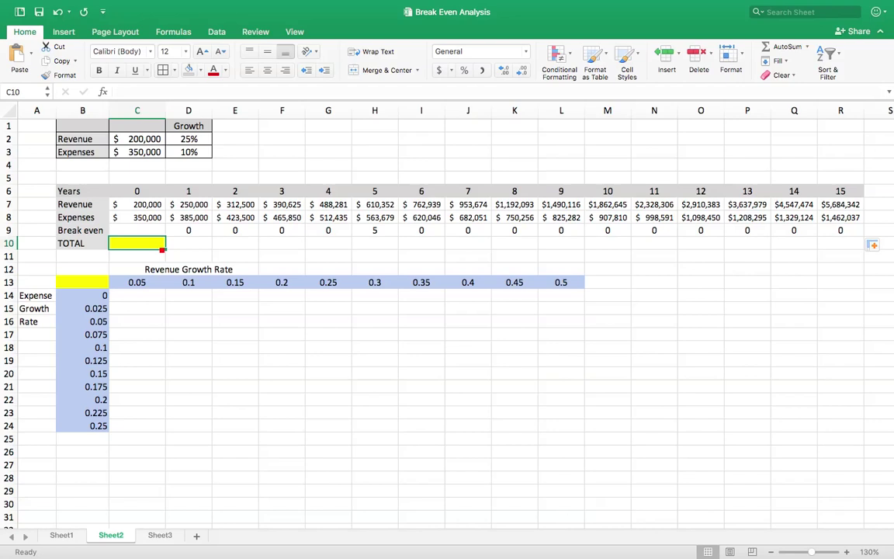
type("=i")
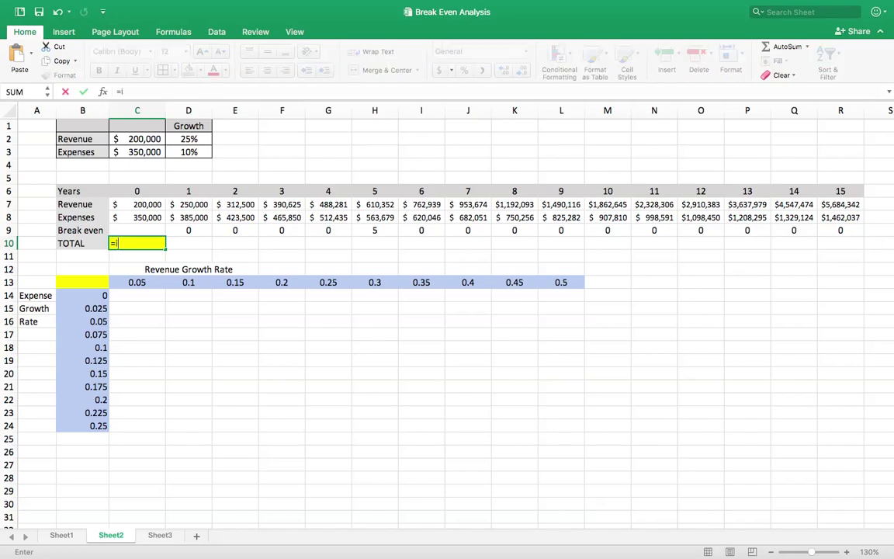
type("f(sum")
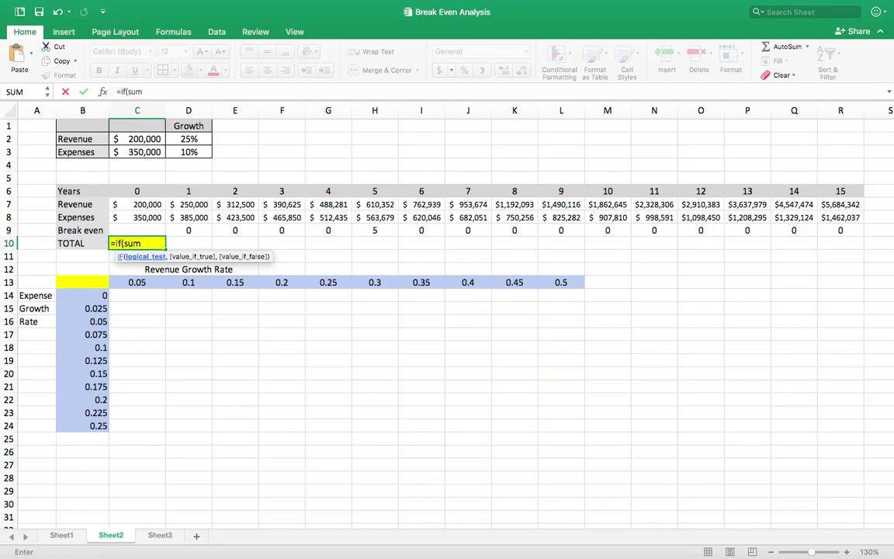
type("(")
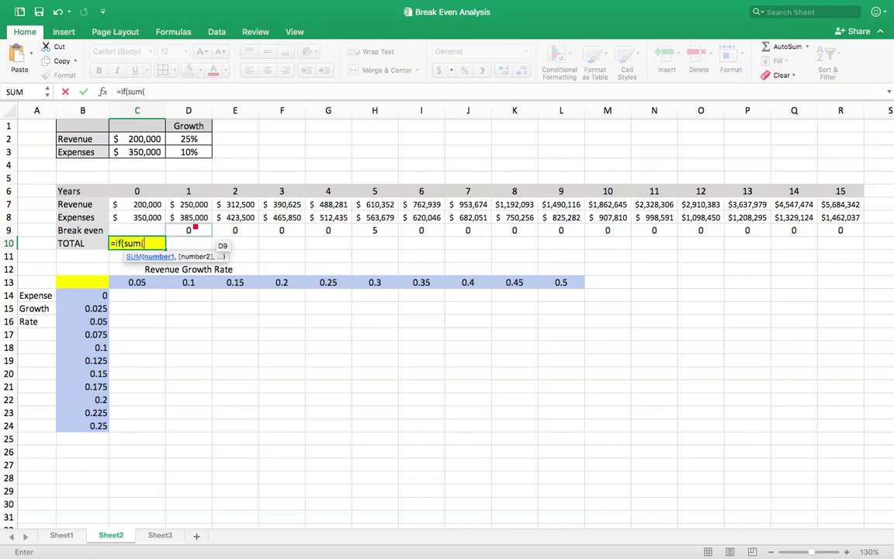
left_click_drag(192, 230, 834, 234)
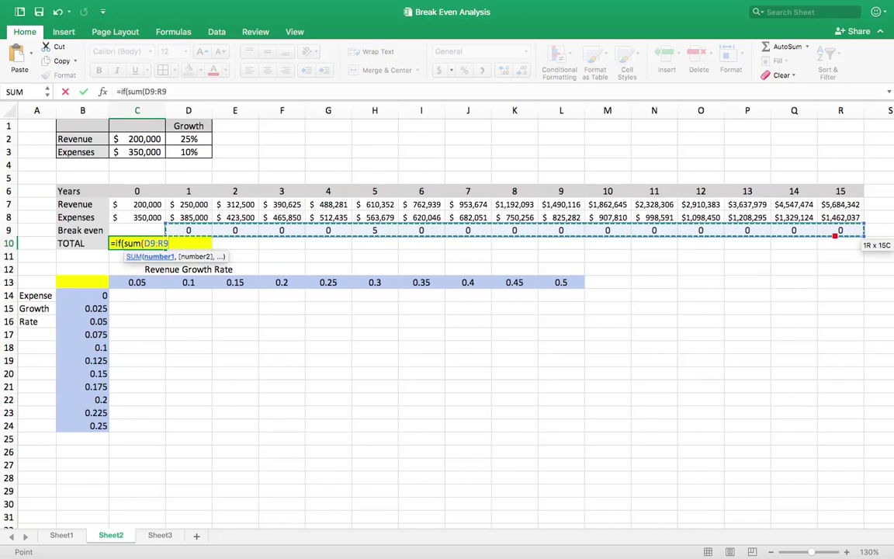
type(")>0")
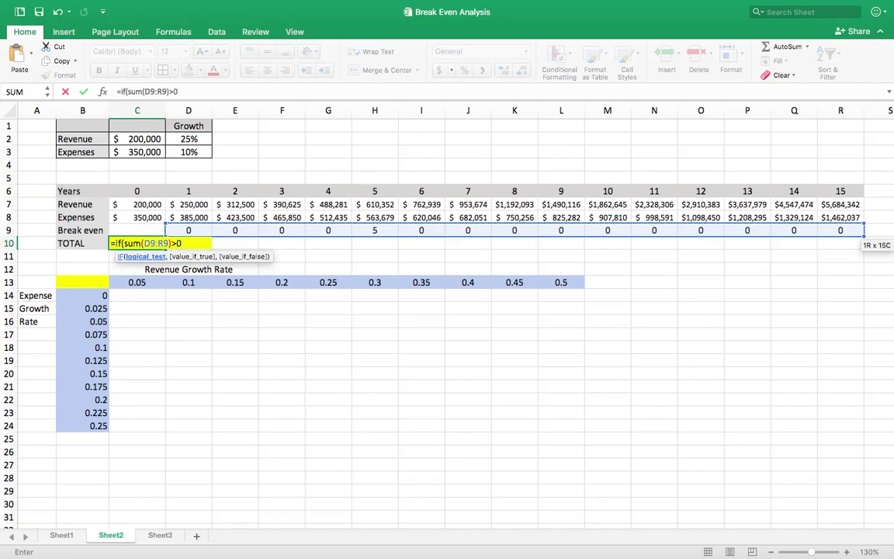
type(",s")
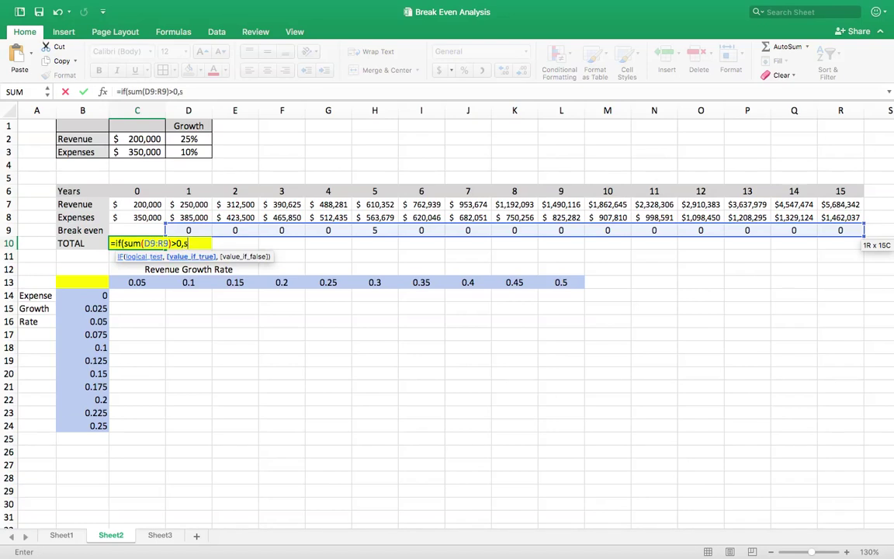
type("um(")
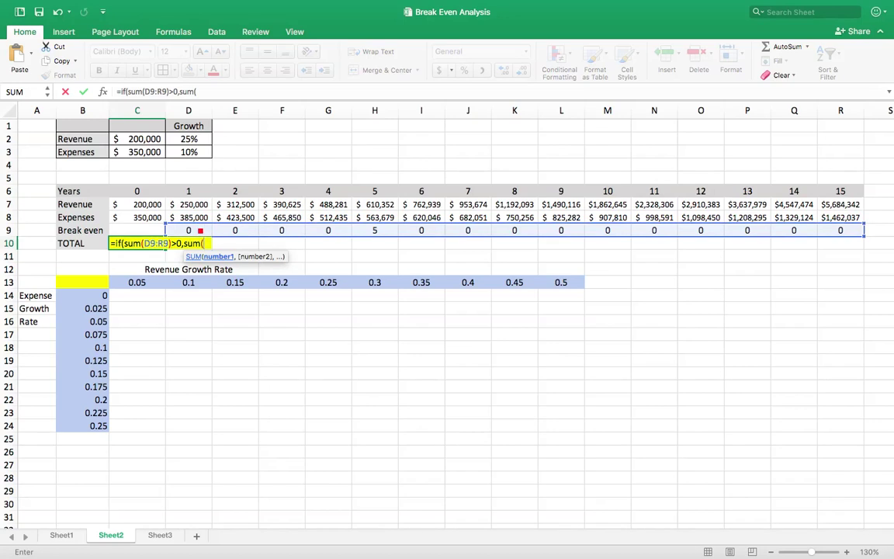
left_click_drag(186, 230, 846, 231)
type("),")
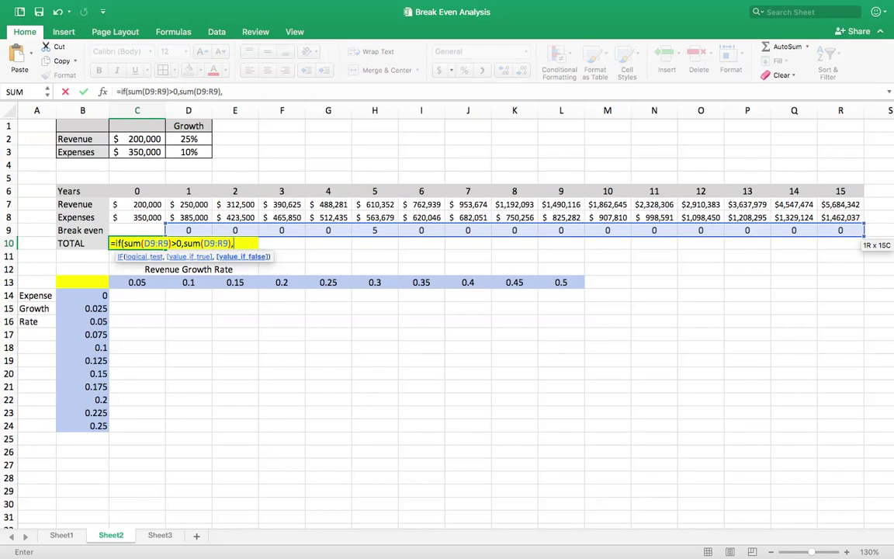
type("\"-\")")
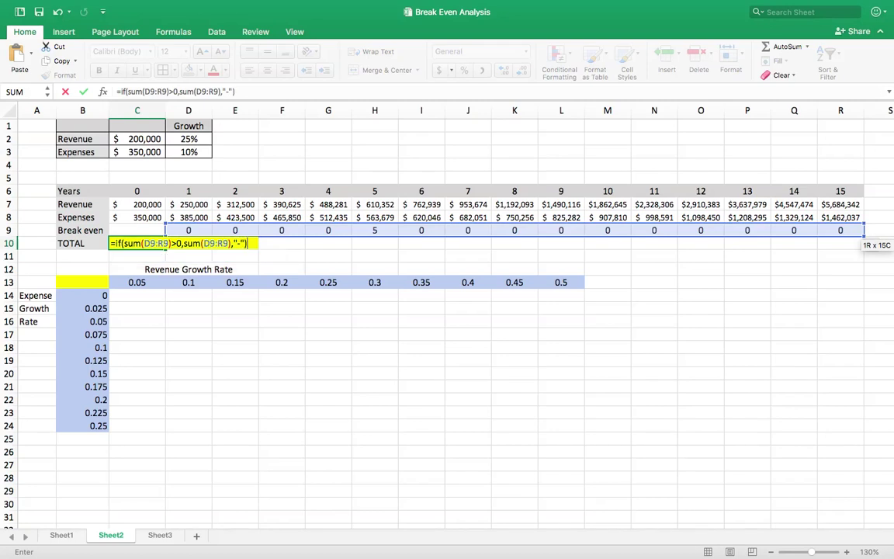
key("Return")
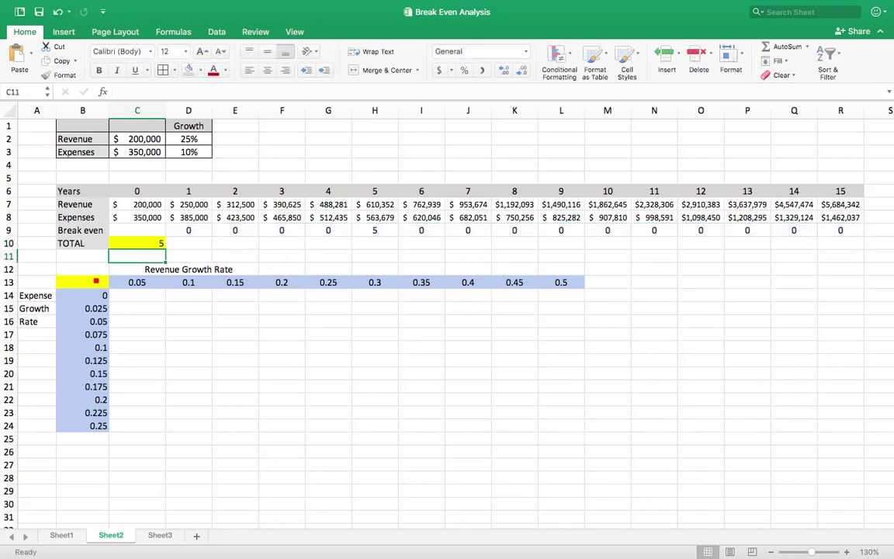
- Link the growth-rate table's corner cell B13 to the total in C10 with =C10
left_click(93, 285)
type("=")
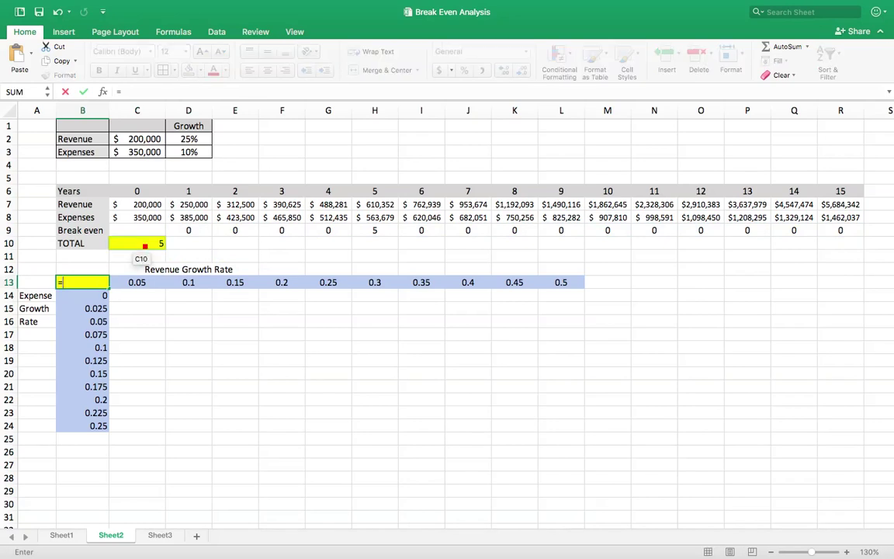
left_click(144, 245)
key("Return")
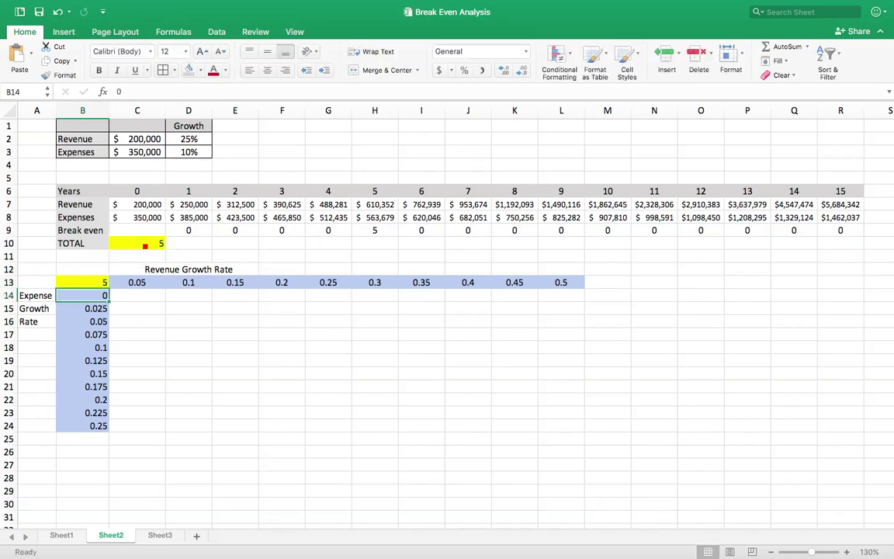
- Create a what-if data table over B13:L24 with D2 as the row input cell and D3 as the column input cell, and check G18
left_click_drag(92, 282, 555, 428)
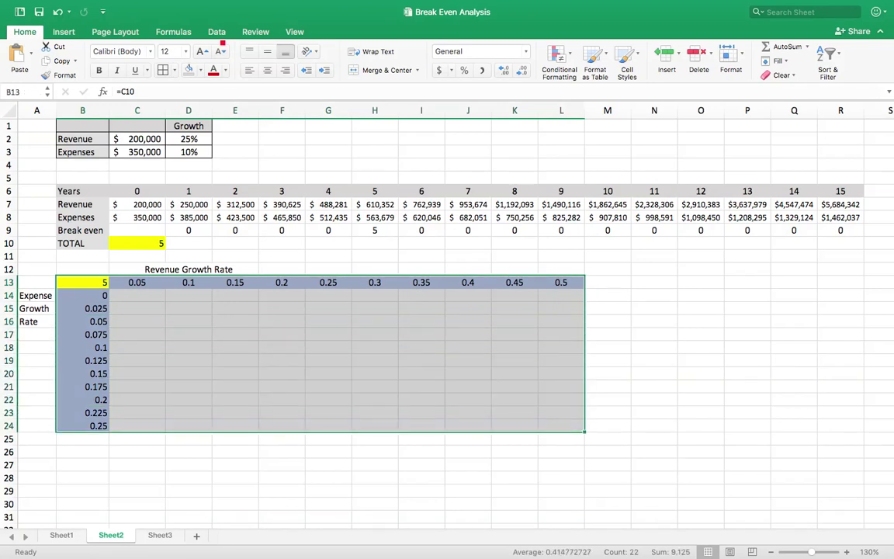
left_click(217, 31)
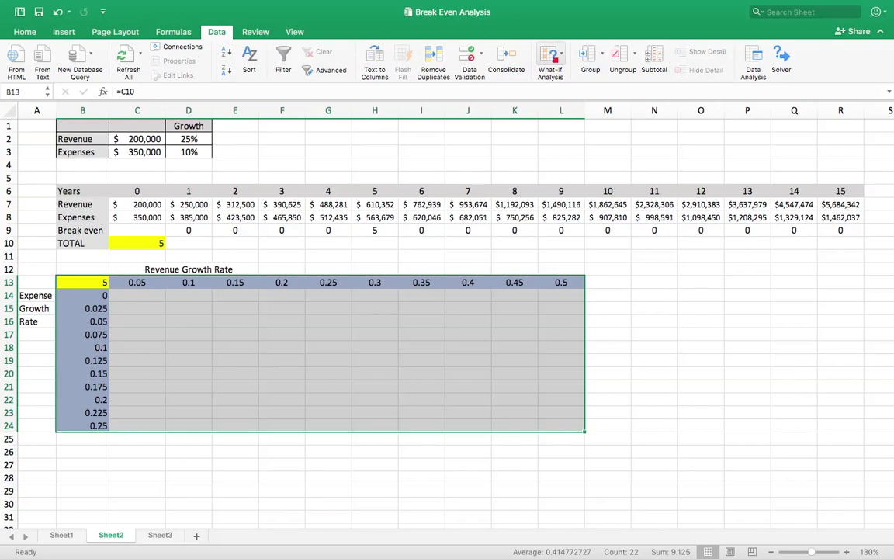
left_click(550, 60)
left_click(553, 106)
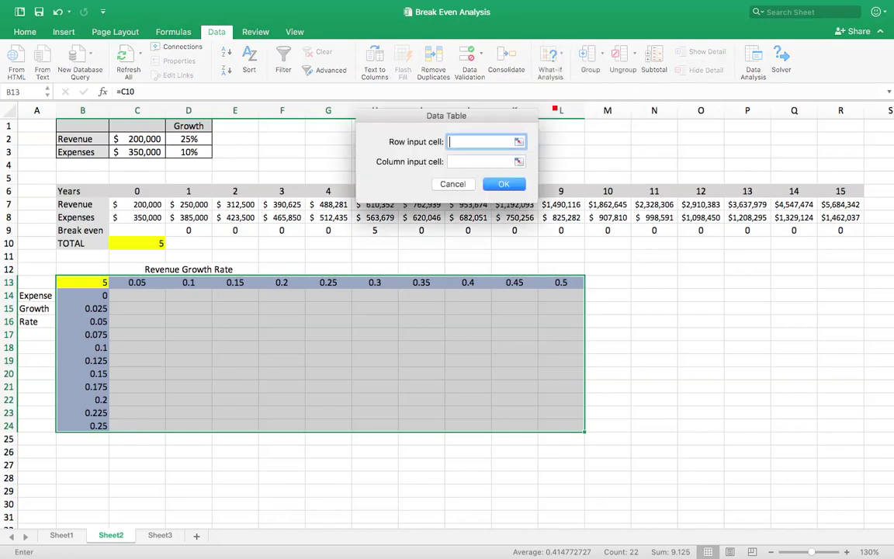
left_click_drag(399, 124, 446, 132)
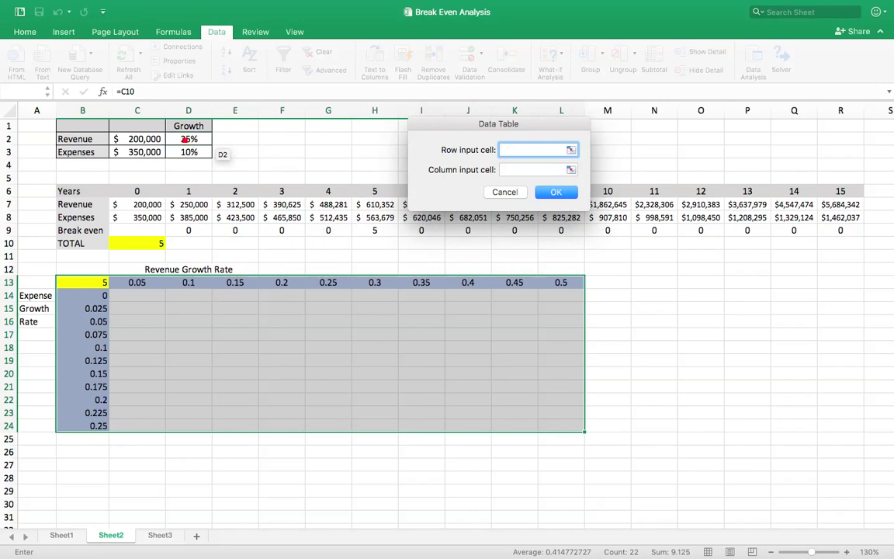
left_click(184, 139)
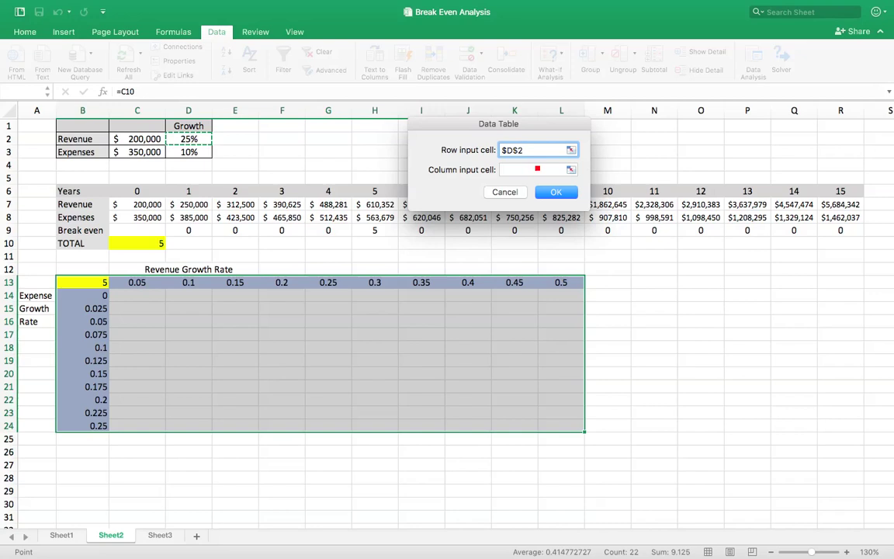
left_click(537, 169)
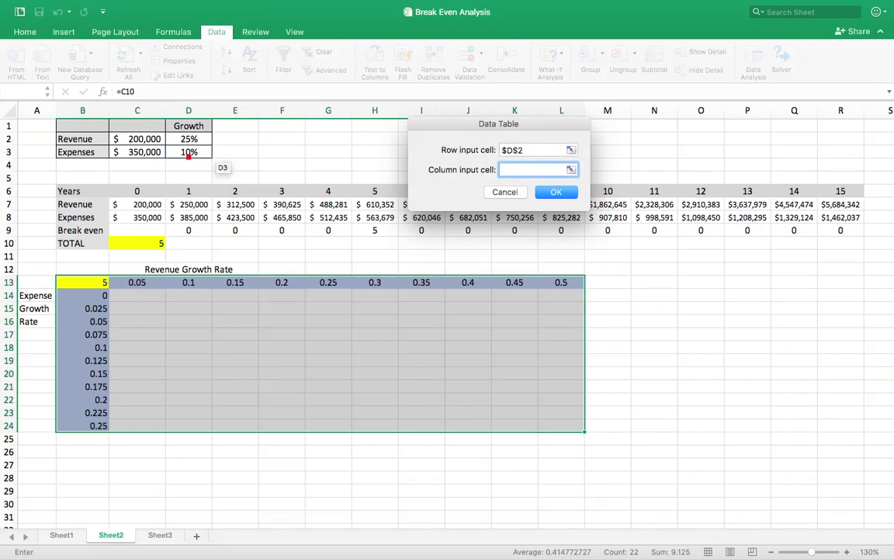
left_click(187, 155)
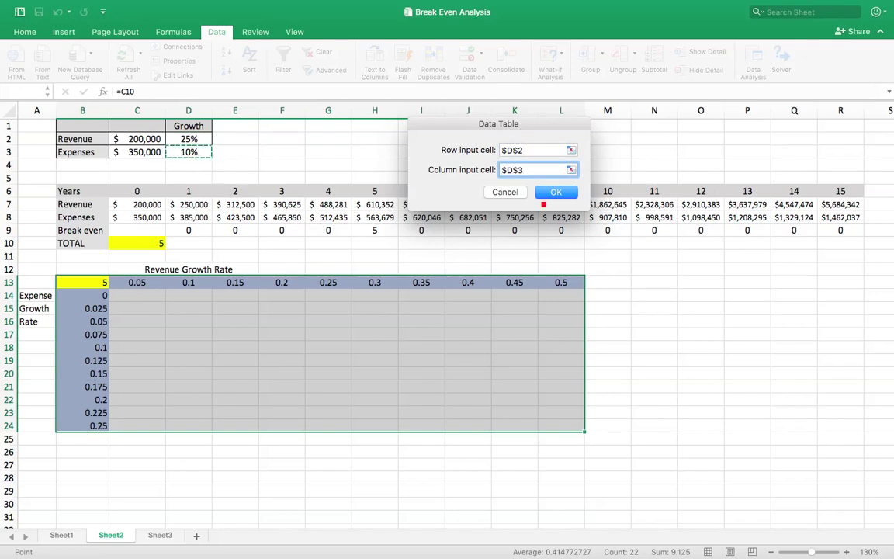
left_click(564, 193)
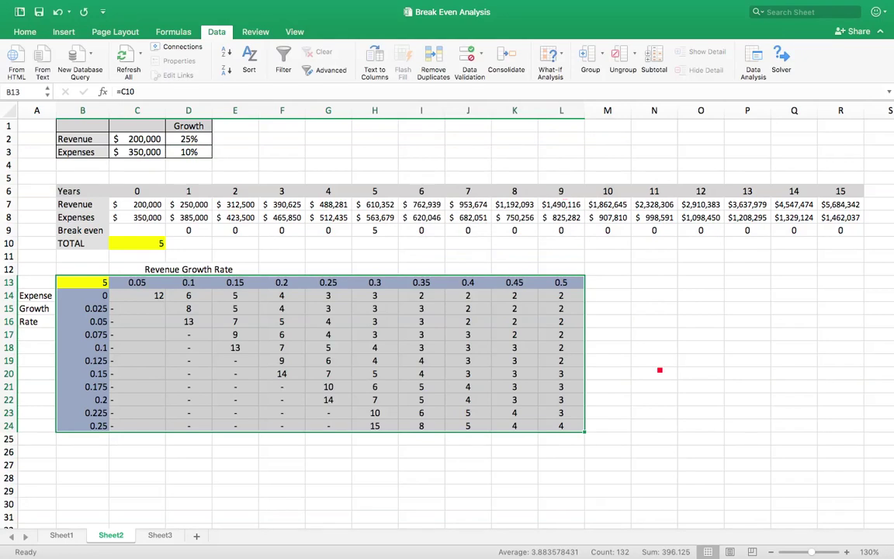
left_click(660, 370)
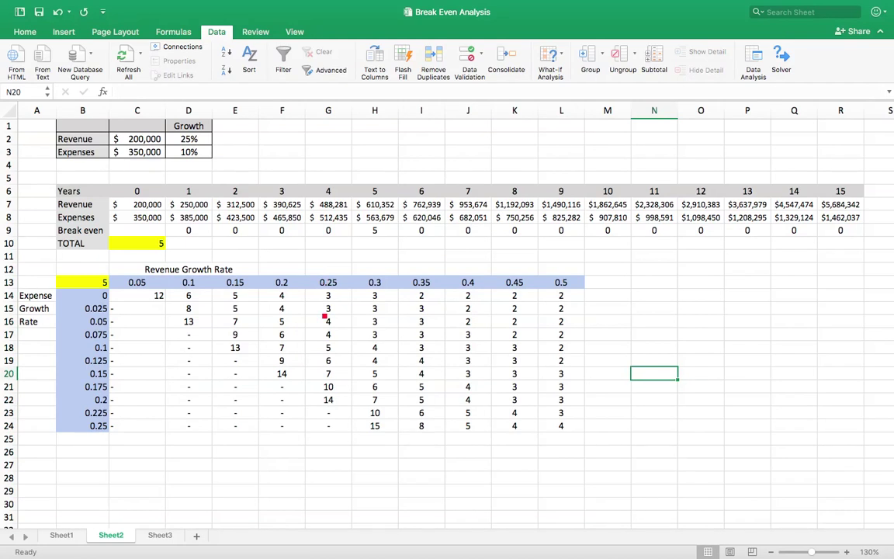
left_click(326, 349)
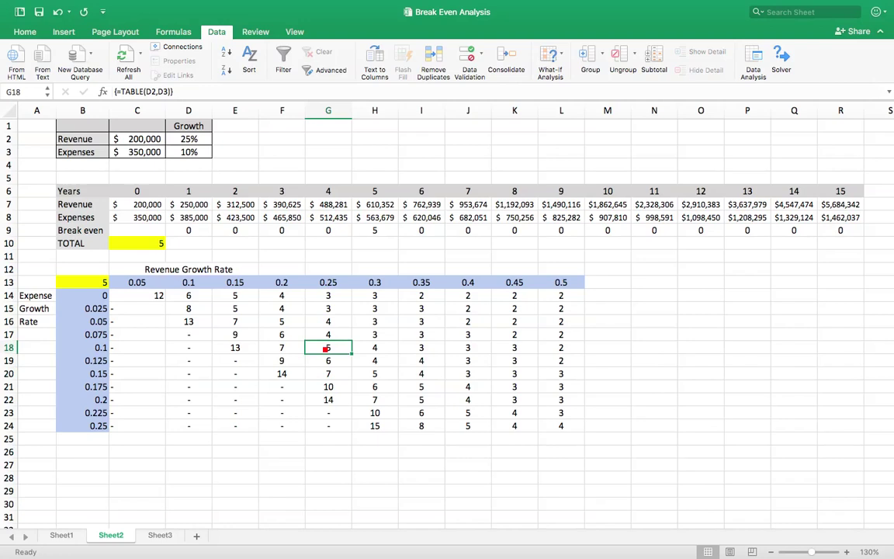